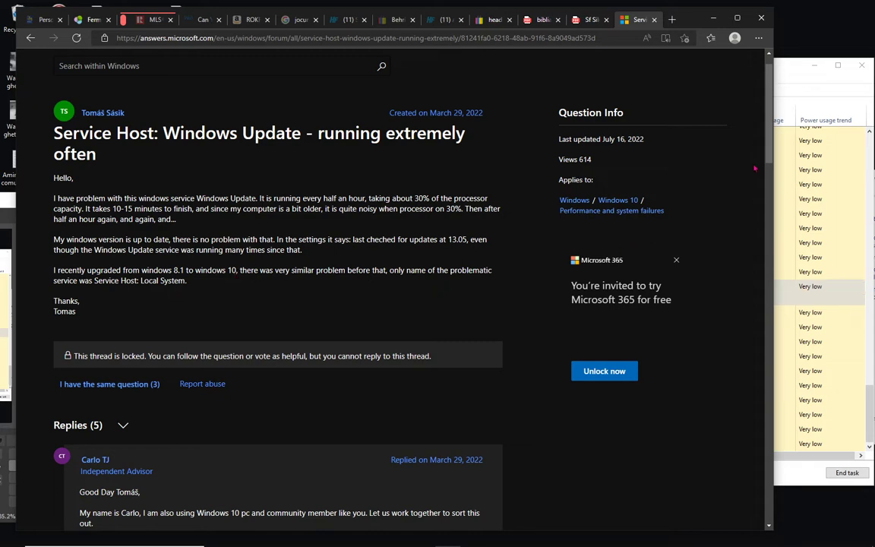
left_click_drag(771, 158, 757, 238)
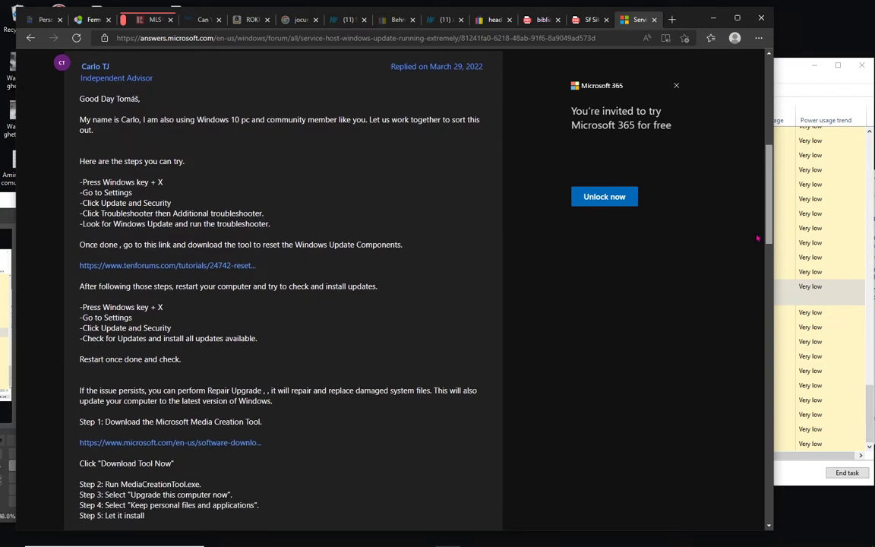
mouse_move(757, 239)
left_mouse_down()
mouse_move(753, 378)
mouse_move(769, 195)
left_mouse_up()
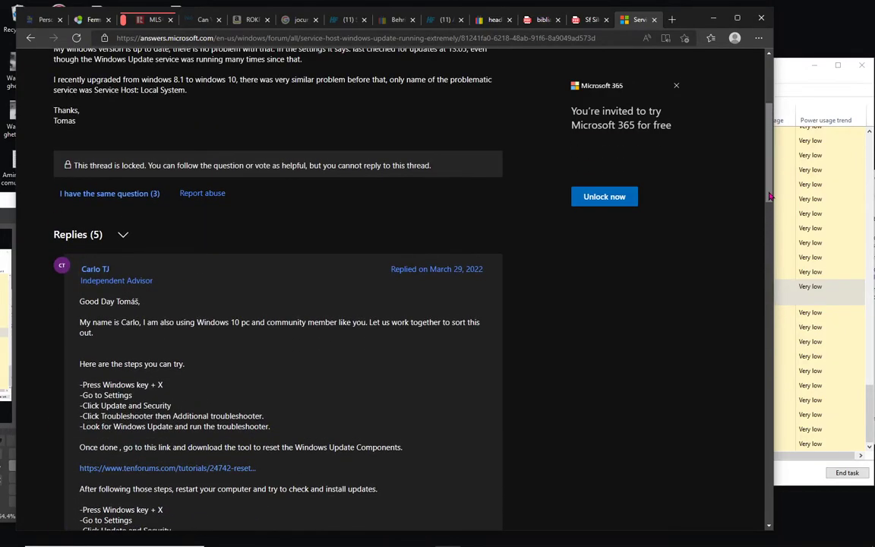
left_click(785, 88)
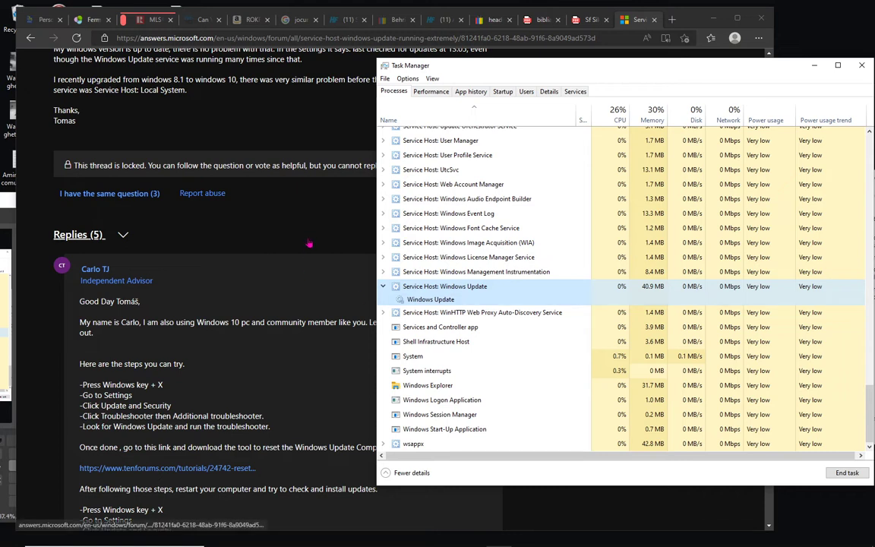
left_click(316, 321)
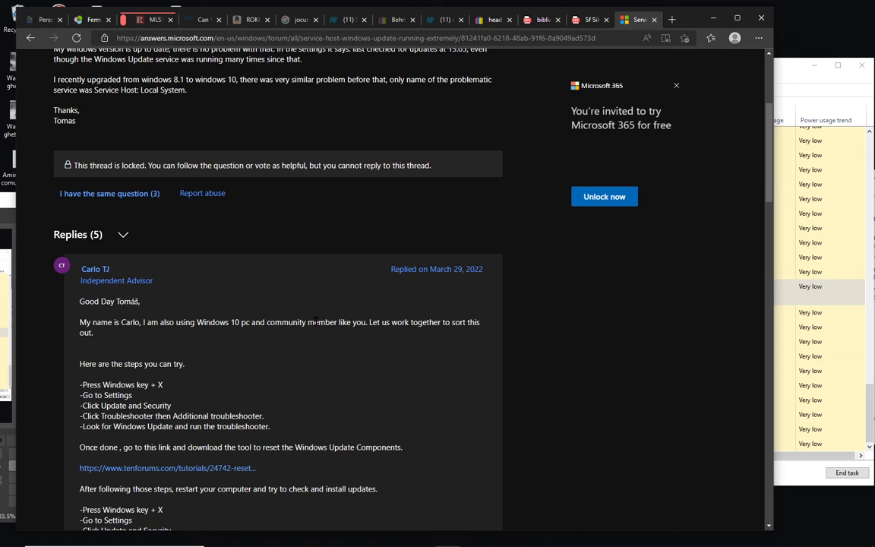
left_click(6, 372)
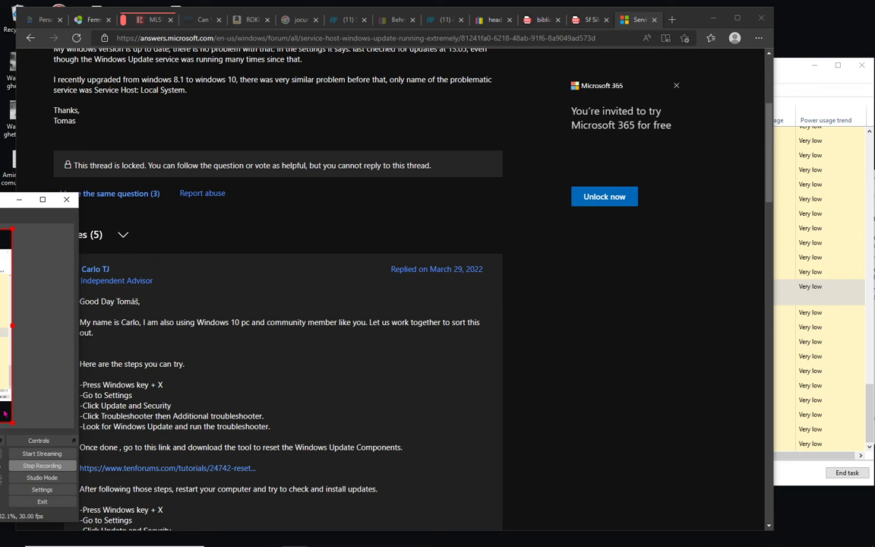